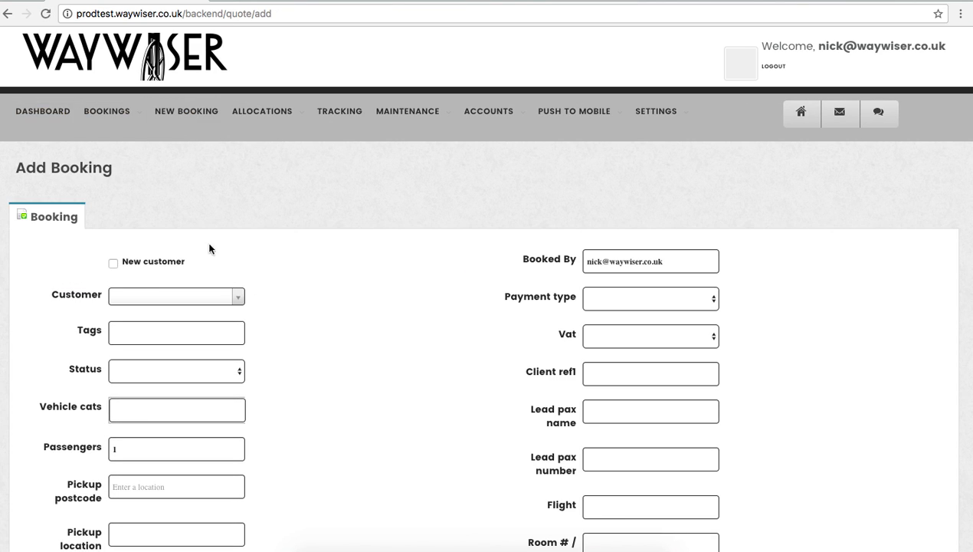
Choose the existing customer found by surname search, leaving New customer unticked
{"action": "left_click", "coordinate": [114, 265]}
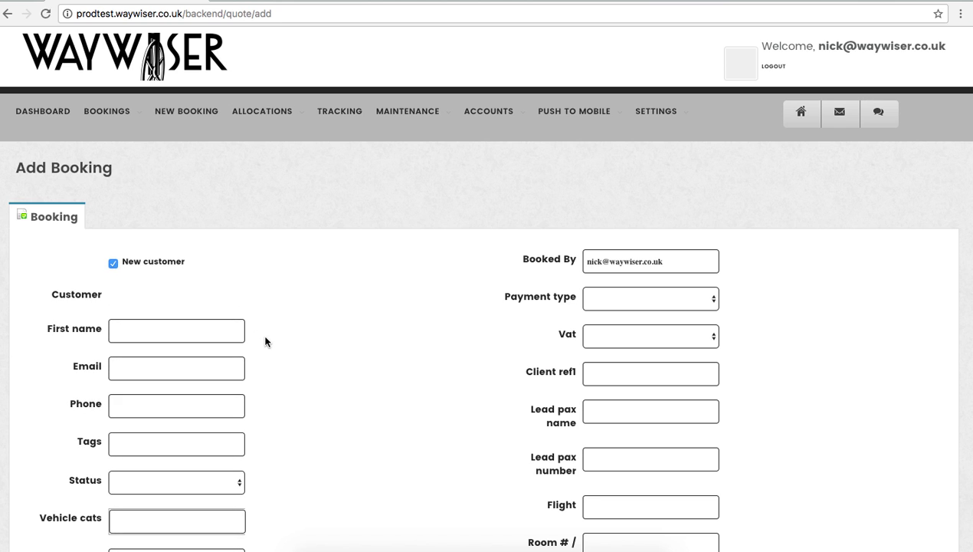
{"action": "scroll", "coordinate": [265, 338], "scroll_direction": "down", "scroll_amount": 3}
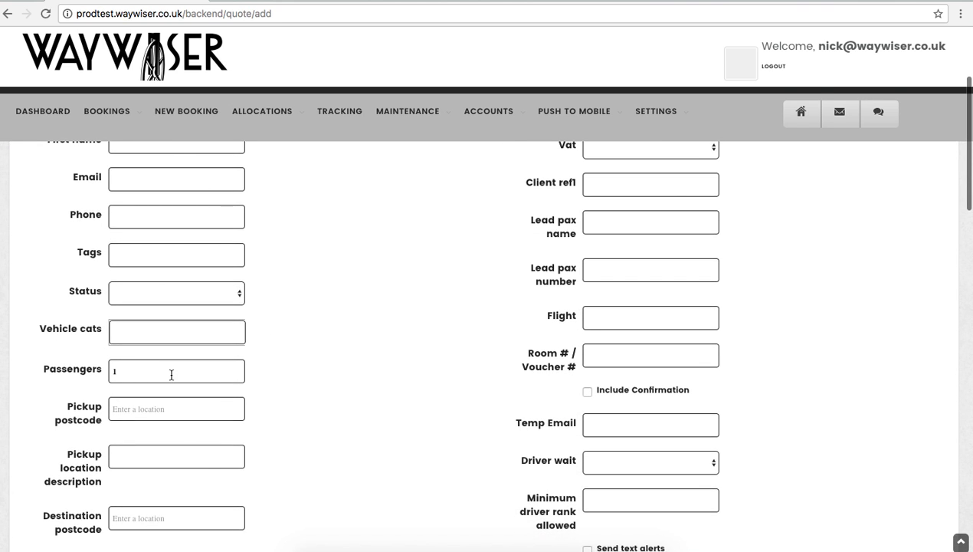
{"action": "scroll", "coordinate": [172, 374], "scroll_direction": "up", "scroll_amount": 3}
{"action": "left_click", "coordinate": [115, 264]}
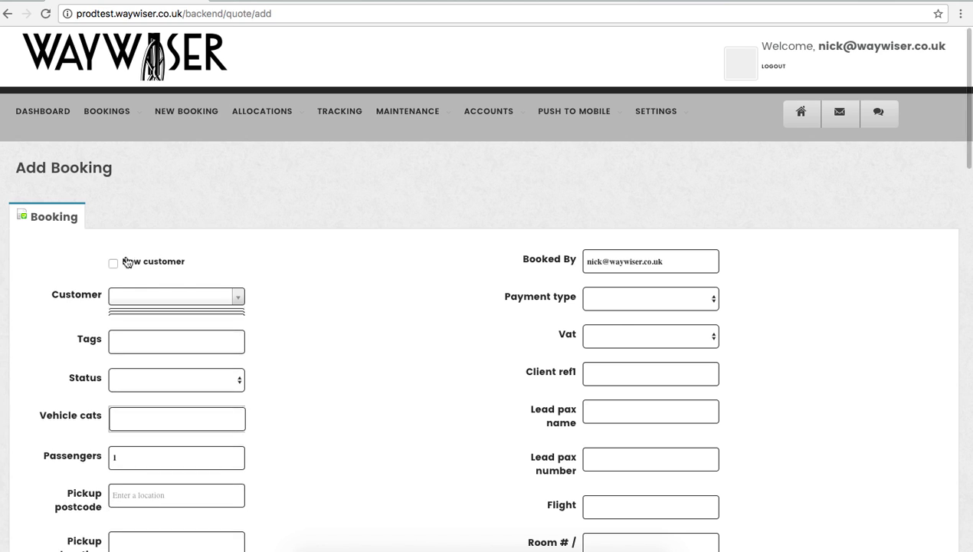
{"action": "left_click", "coordinate": [130, 298]}
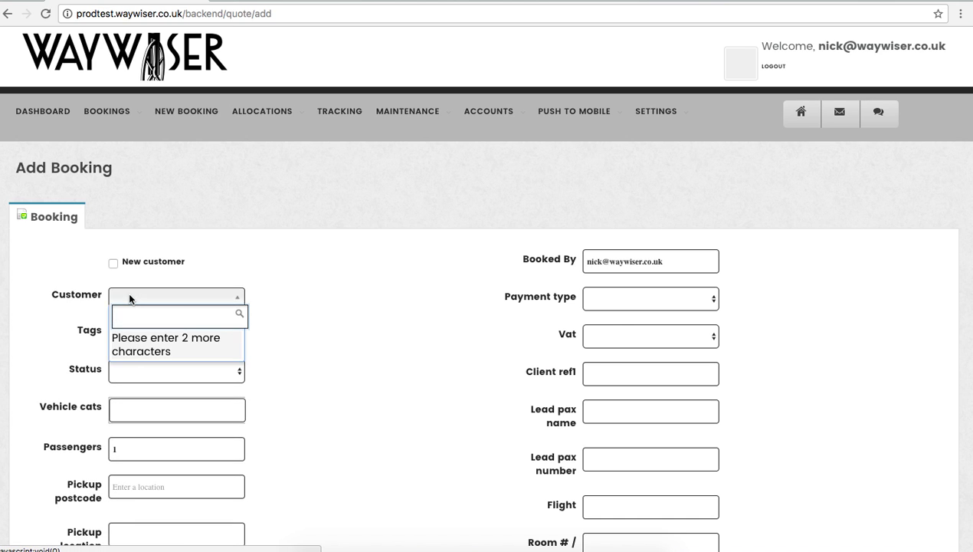
{"action": "type", "text": "smith"}
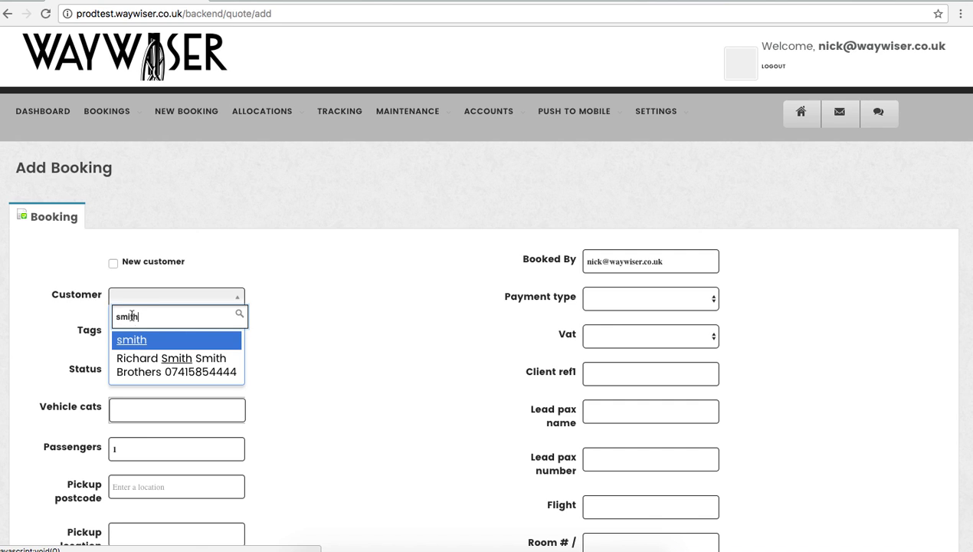
{"action": "left_click", "coordinate": [142, 364]}
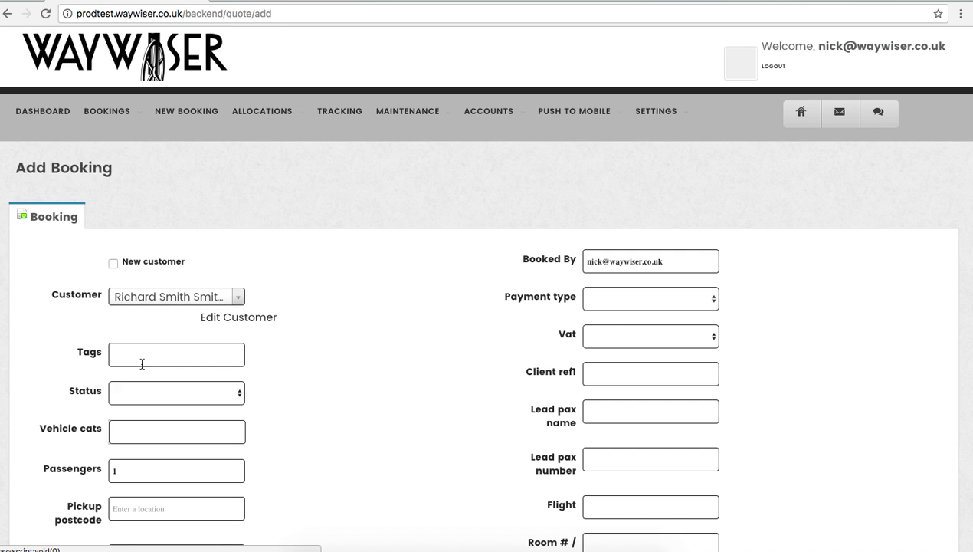
Tag the booking Schools and set its status to Booked
{"action": "left_click", "coordinate": [132, 356]}
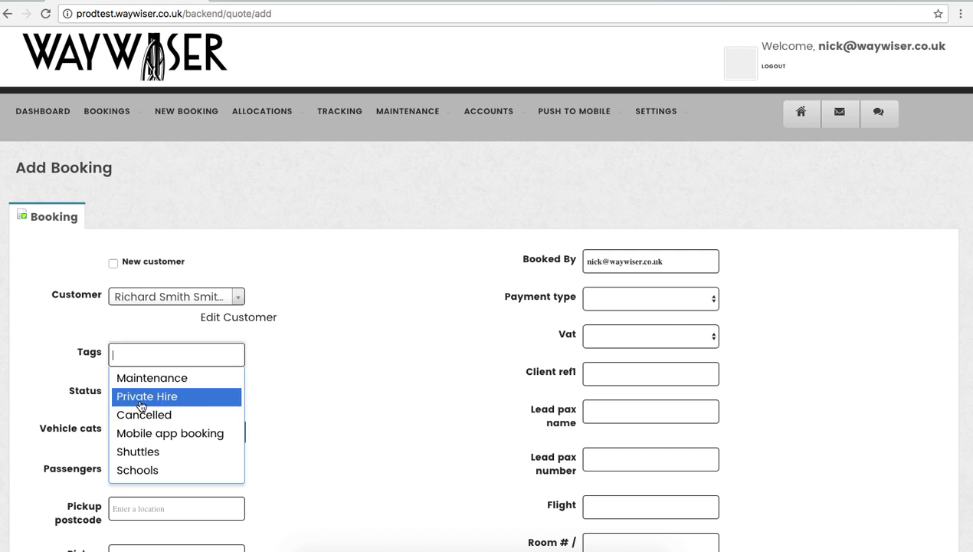
{"action": "left_click", "coordinate": [139, 470]}
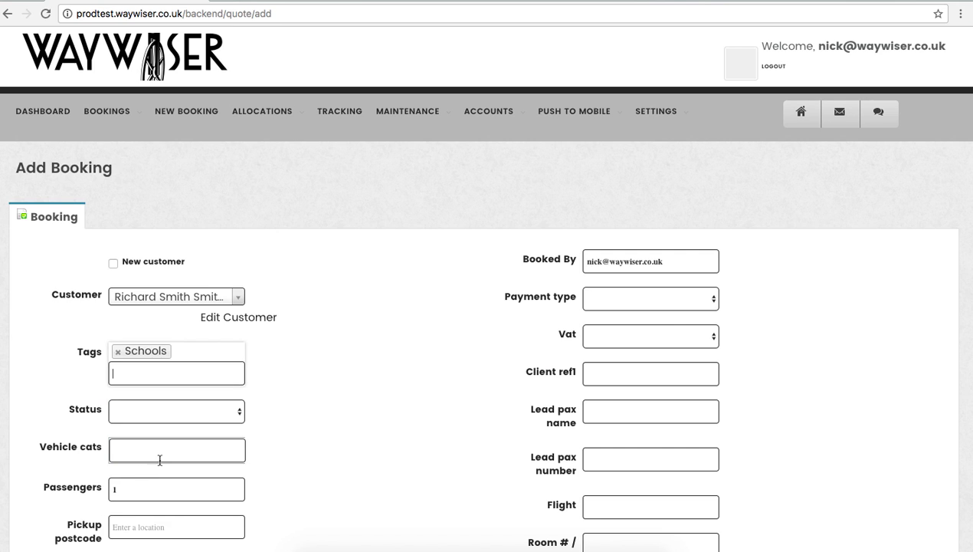
{"action": "left_click", "coordinate": [131, 414]}
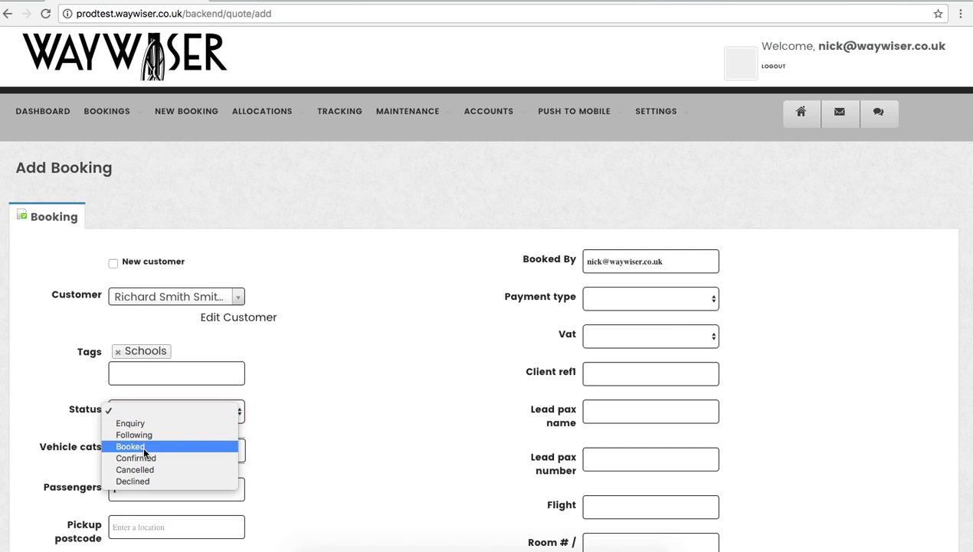
{"action": "left_click", "coordinate": [142, 443]}
{"action": "left_click", "coordinate": [150, 418]}
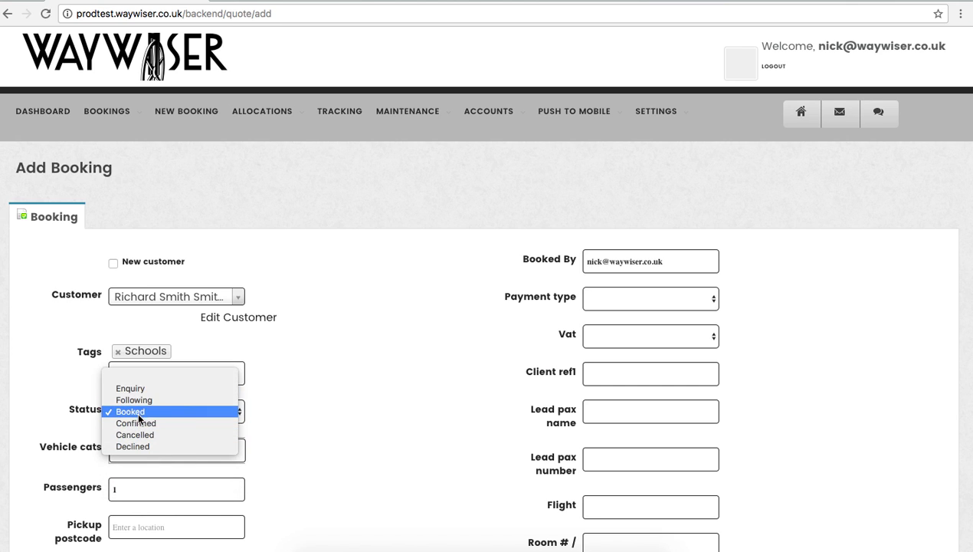
{"action": "left_click", "coordinate": [310, 458]}
Give the booking the Standard - 40 Seater vehicle category
{"action": "scroll", "coordinate": [280, 419], "scroll_direction": "down", "scroll_amount": 3}
{"action": "left_click", "coordinate": [159, 314]}
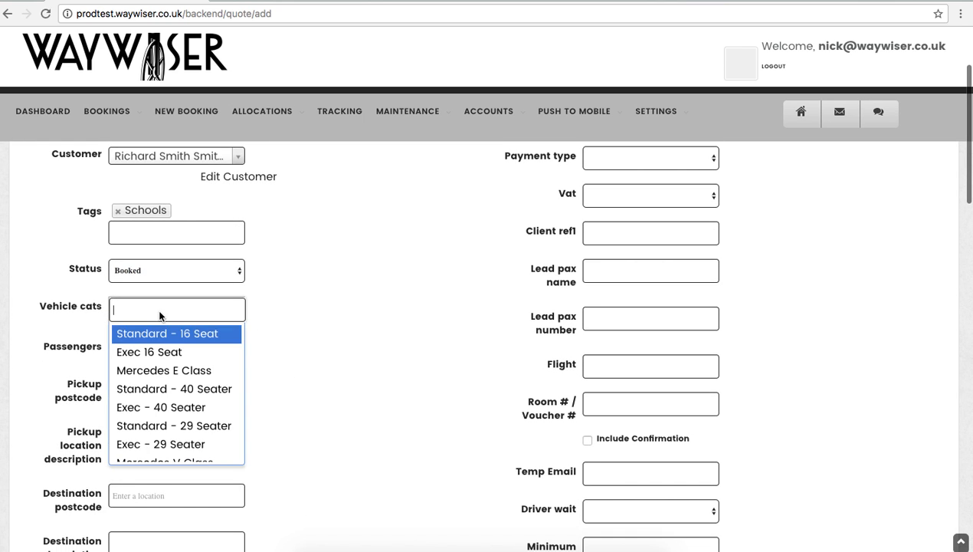
{"action": "scroll", "coordinate": [184, 443], "scroll_direction": "down", "scroll_amount": 5}
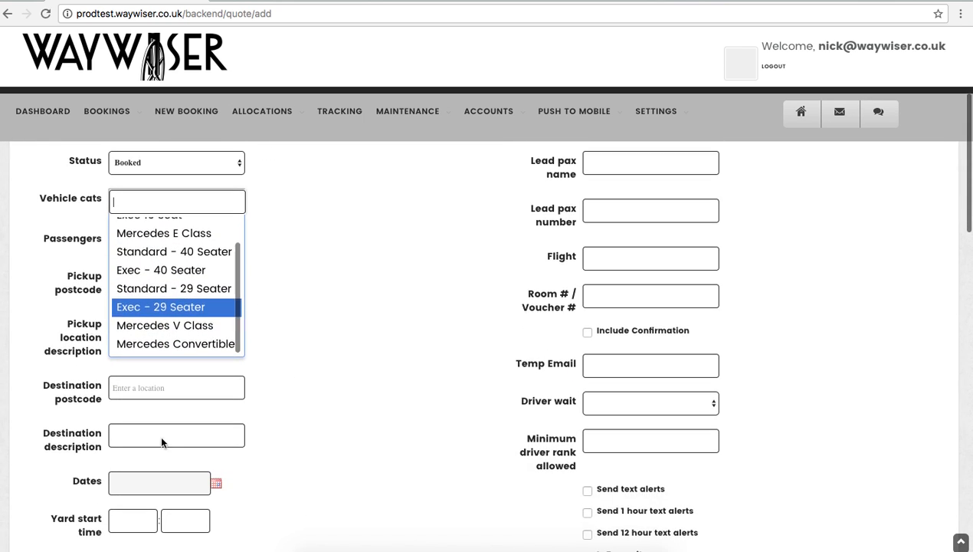
{"action": "left_click", "coordinate": [165, 251]}
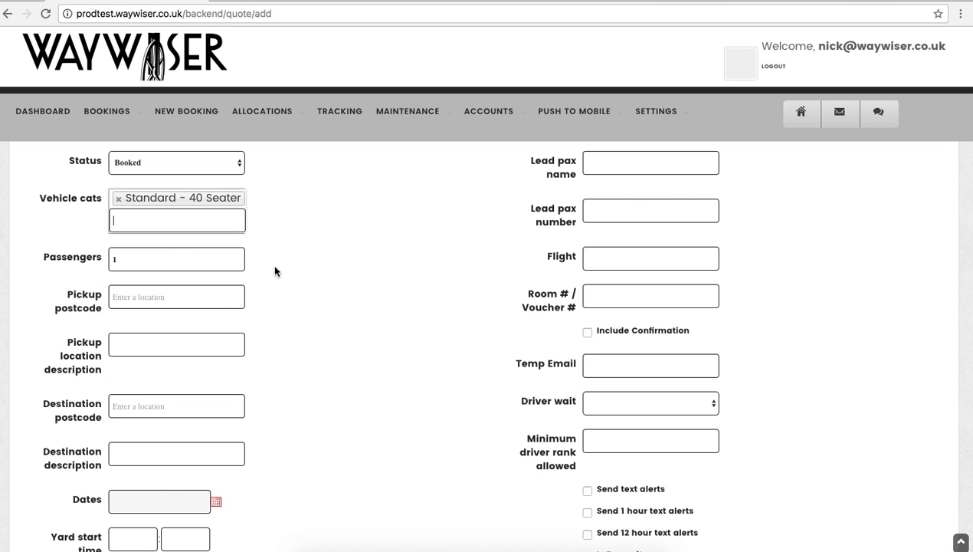
Change the passenger count to 39
{"action": "left_click", "coordinate": [141, 258]}
{"action": "key", "text": "BackSpace"}
{"action": "type", "text": "39"}
Set pickup to Oxford Street, London Apprentice and destination to Birmingham Airport, Marston Green
{"action": "left_click", "coordinate": [143, 296]}
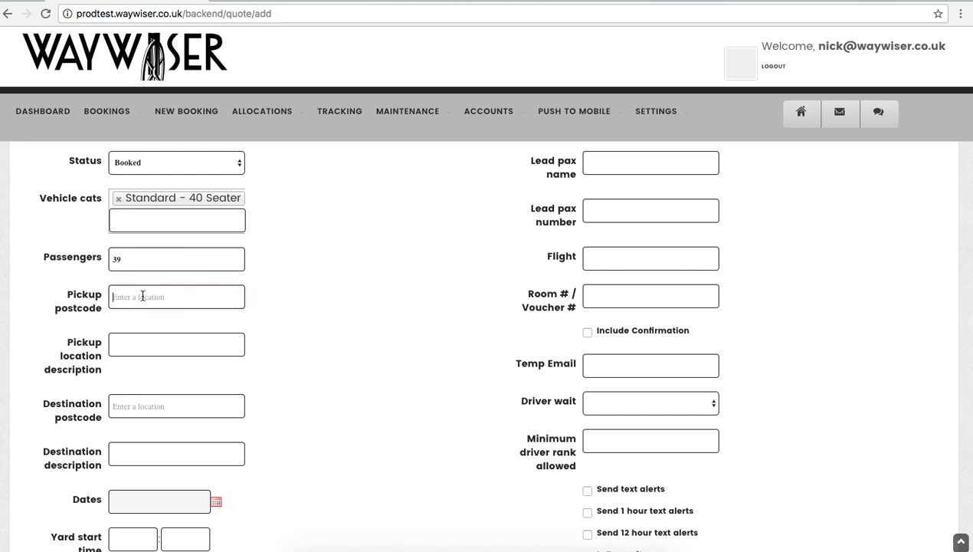
{"action": "type", "text": "oxfrod"}
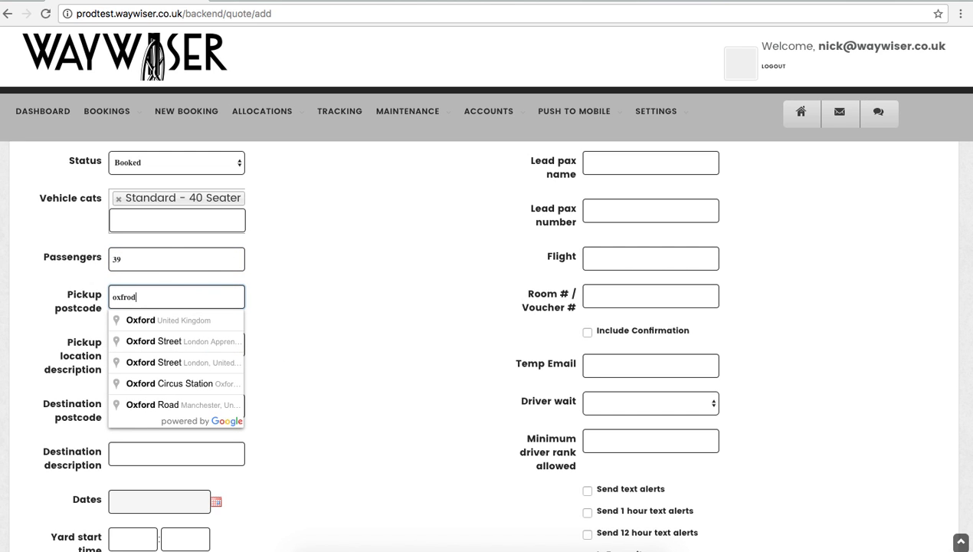
{"action": "left_click", "coordinate": [168, 341]}
{"action": "left_click", "coordinate": [129, 408]}
{"action": "type", "text": "birminghan"}
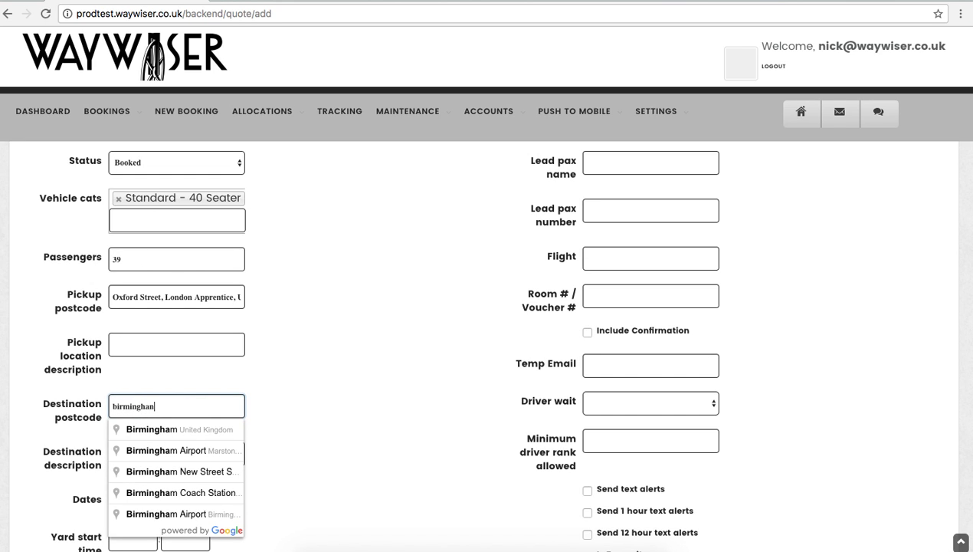
{"action": "left_click", "coordinate": [157, 450]}
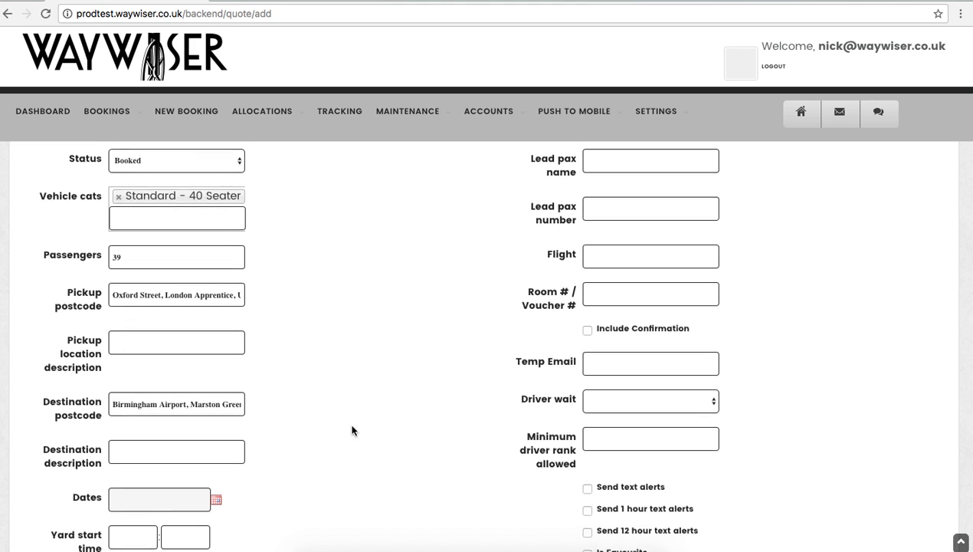
{"action": "scroll", "coordinate": [352, 430], "scroll_direction": "down", "scroll_amount": 2}
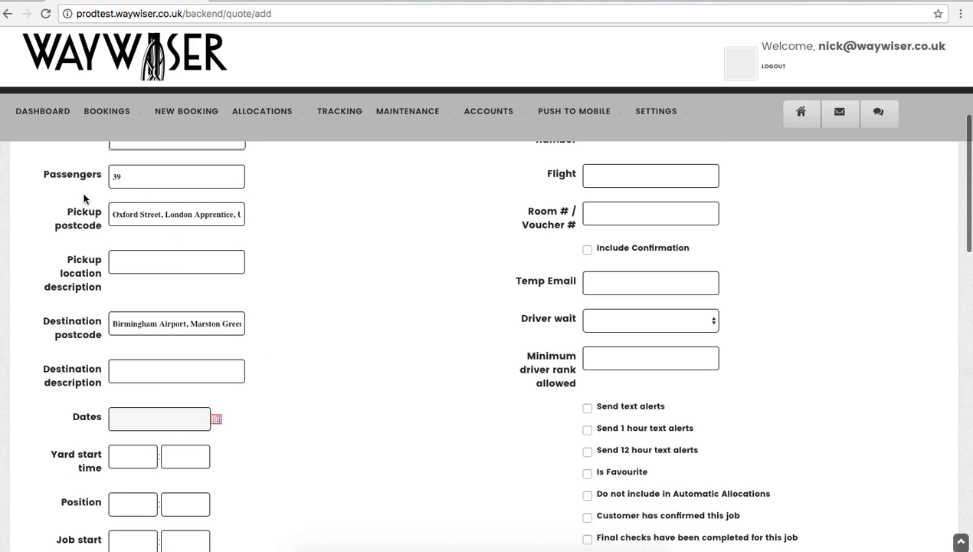
Leave 21 February 2017 as the only selected date, so Dates reads 21.02.2017
{"action": "left_click", "coordinate": [135, 418]}
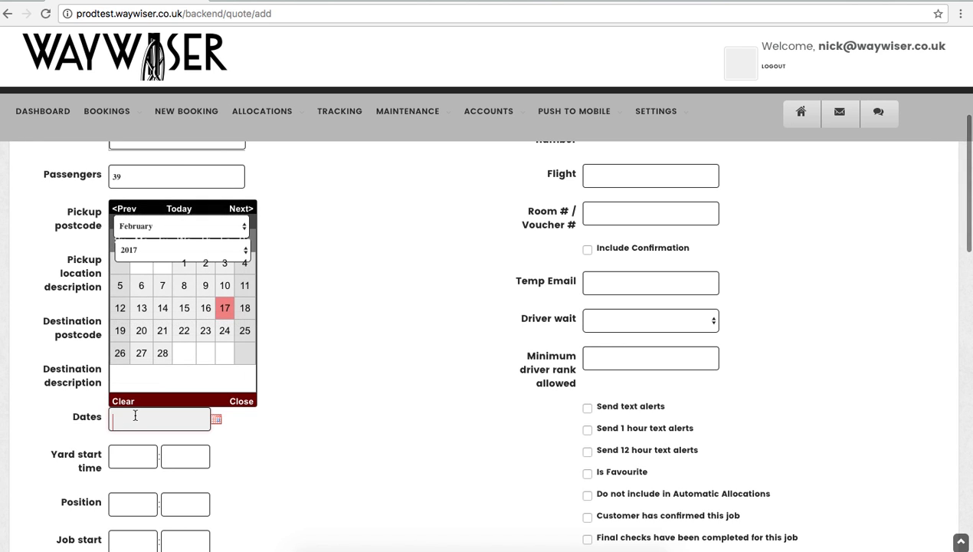
{"action": "left_click", "coordinate": [226, 310]}
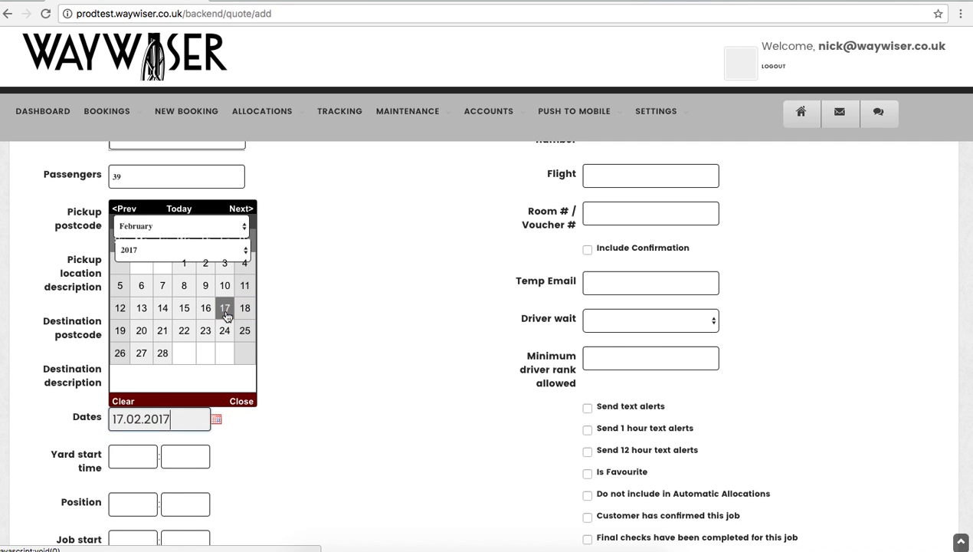
{"action": "left_click", "coordinate": [244, 309]}
{"action": "left_click", "coordinate": [141, 330]}
{"action": "left_click", "coordinate": [163, 330]}
{"action": "left_click", "coordinate": [205, 331]}
{"action": "left_click", "coordinate": [184, 330]}
{"action": "left_click", "coordinate": [183, 331]}
{"action": "left_click", "coordinate": [206, 331]}
{"action": "left_click", "coordinate": [224, 308]}
{"action": "left_click", "coordinate": [245, 308]}
{"action": "scroll", "coordinate": [255, 404], "scroll_direction": "down", "scroll_amount": 2}
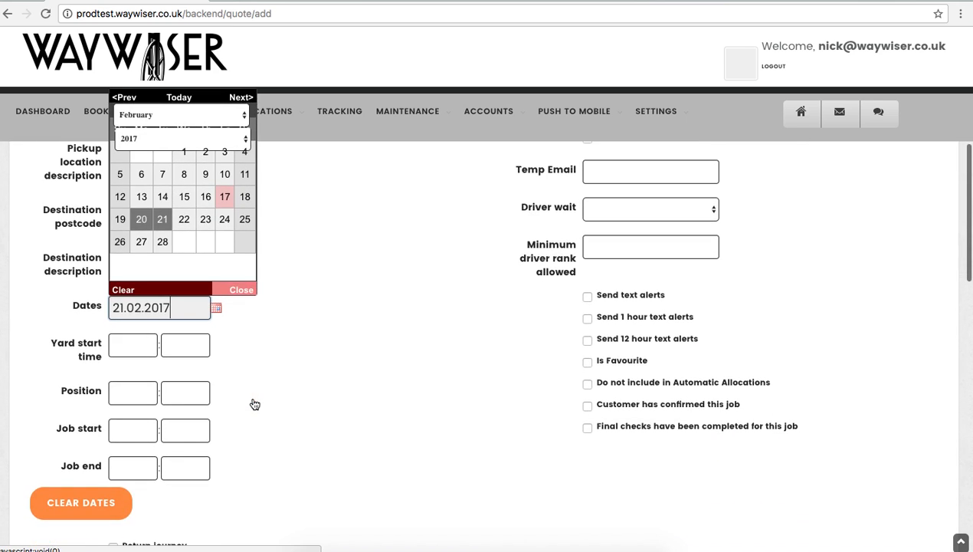
{"action": "left_click", "coordinate": [133, 412]}
Set the job start time to 14:00
{"action": "left_click", "coordinate": [129, 429]}
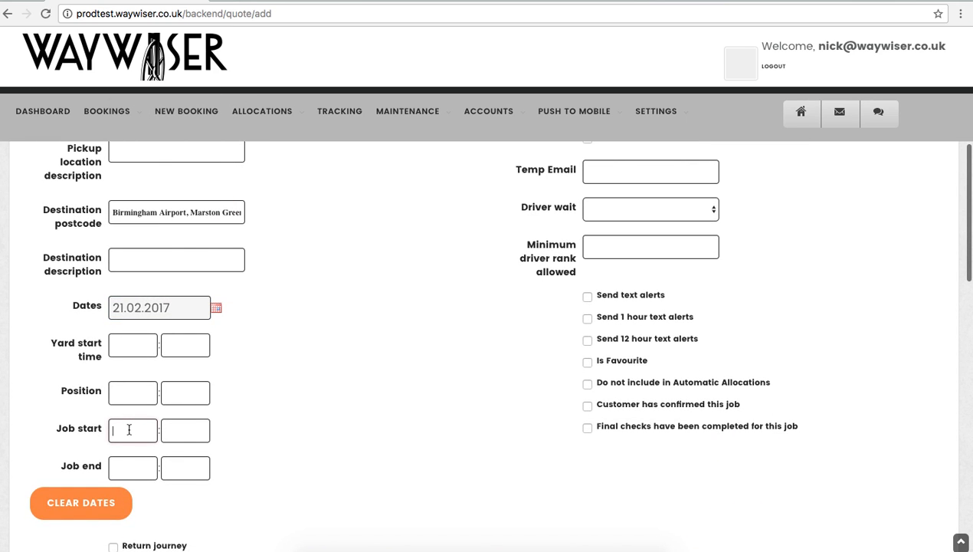
{"action": "type", "text": "14"}
{"action": "key", "text": "Tab"}
{"action": "type", "text": "00"}
{"action": "left_click", "coordinate": [310, 429]}
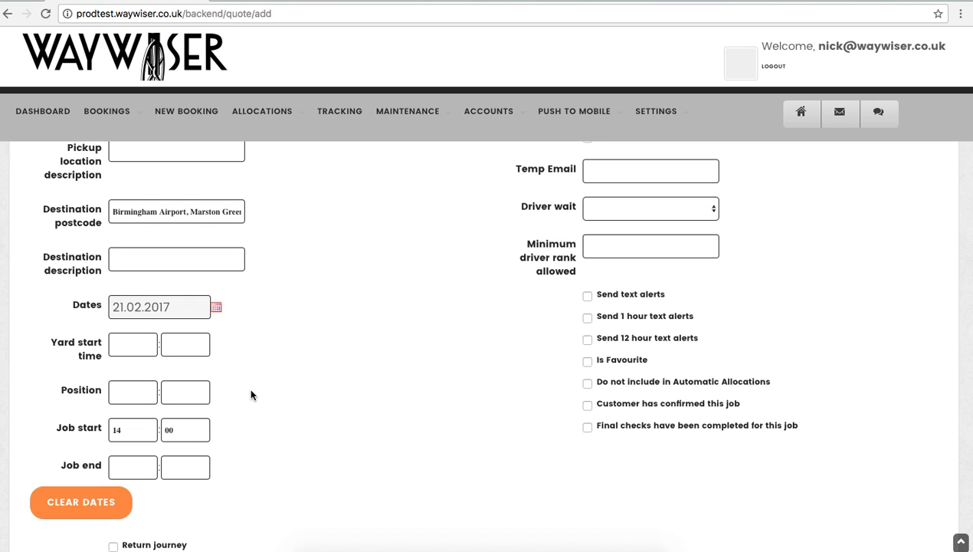
Set the booking price to £500
{"action": "scroll", "coordinate": [251, 395], "scroll_direction": "down", "scroll_amount": 3}
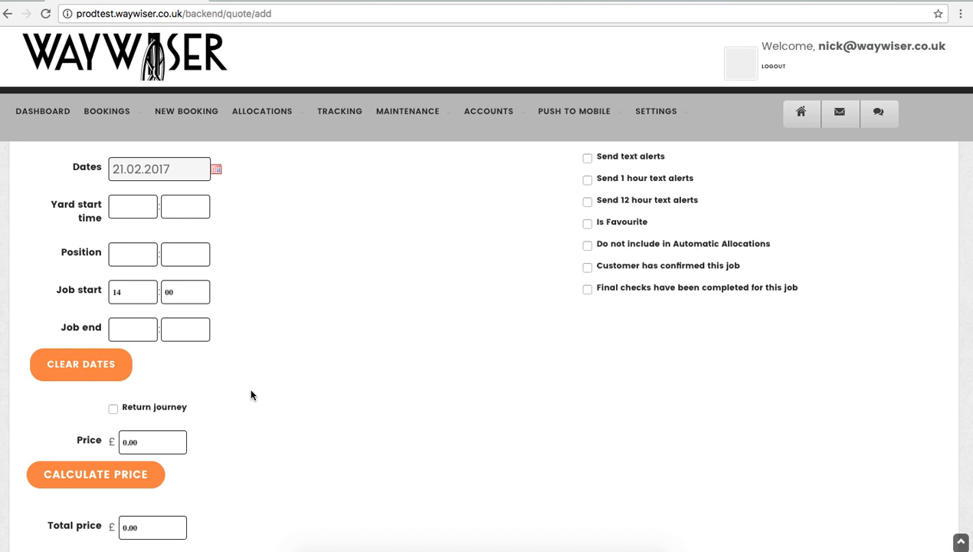
{"action": "left_click", "coordinate": [90, 444]}
{"action": "type", "text": "5"}
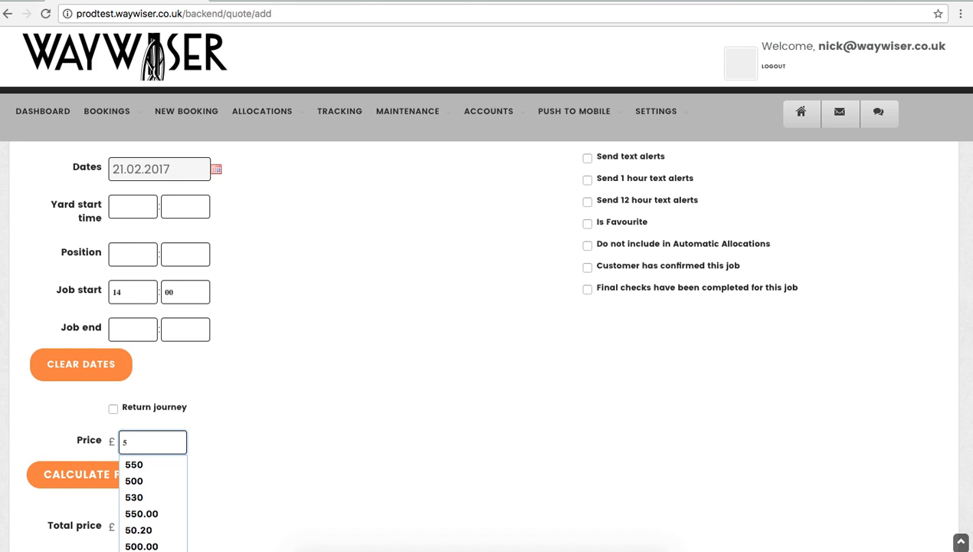
{"action": "type", "text": "00"}
{"action": "left_click", "coordinate": [310, 444]}
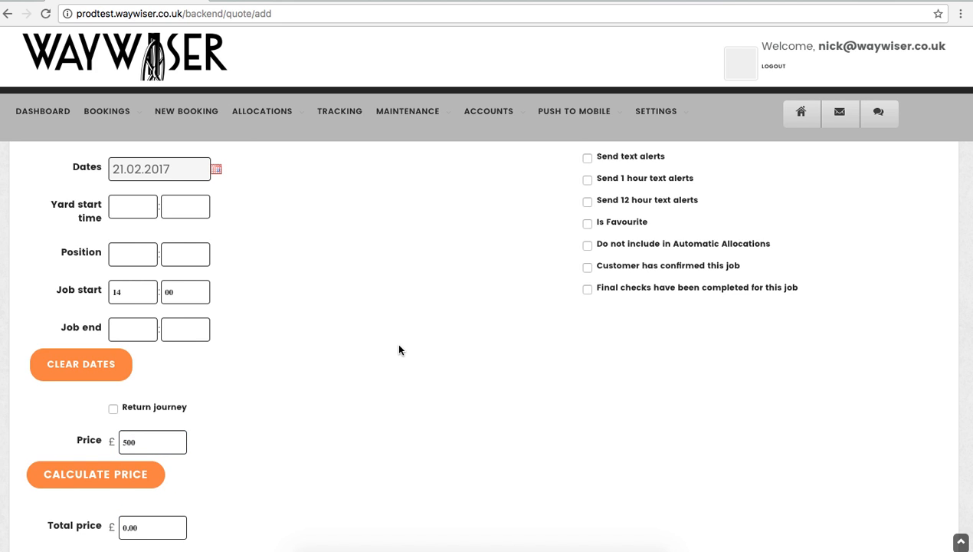
{"action": "scroll", "coordinate": [396, 346], "scroll_direction": "up", "scroll_amount": 10}
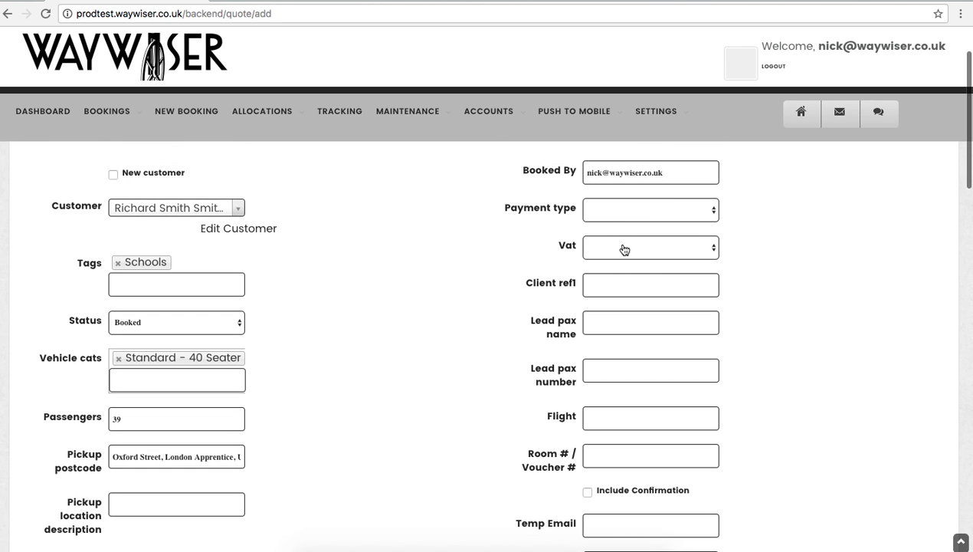
Fill in Client ref1, Lead pax name and Lead pax number with the booking's details
{"action": "left_click", "coordinate": [602, 284]}
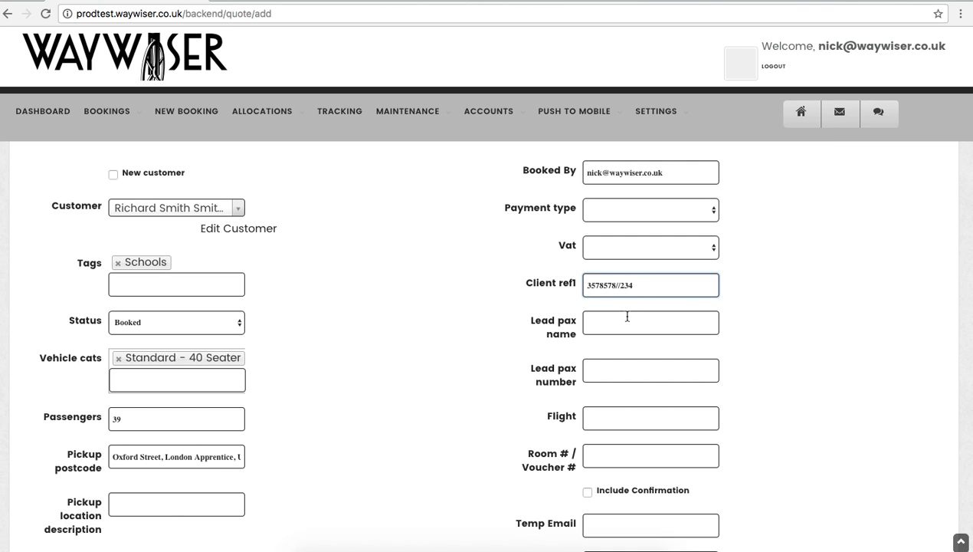
{"action": "left_click", "coordinate": [609, 324]}
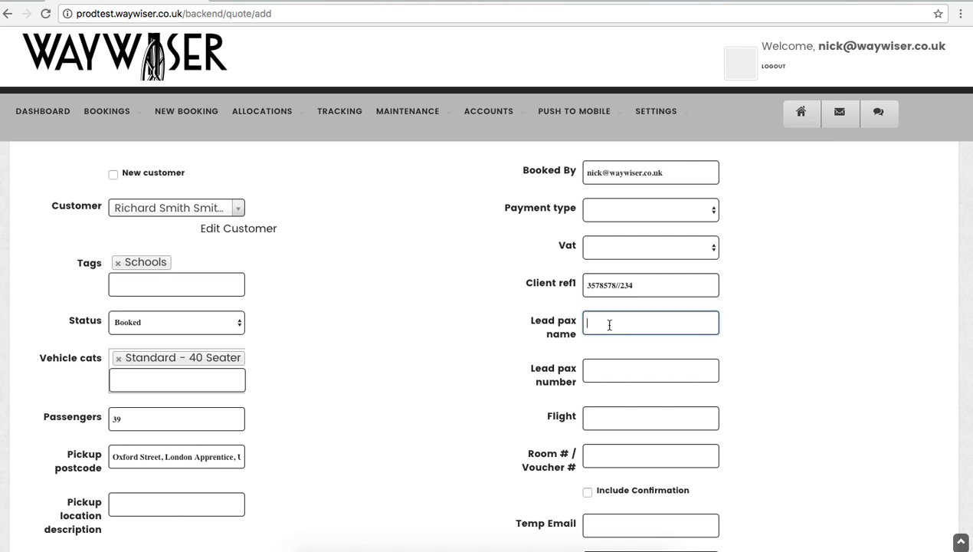
{"action": "left_click", "coordinate": [597, 370]}
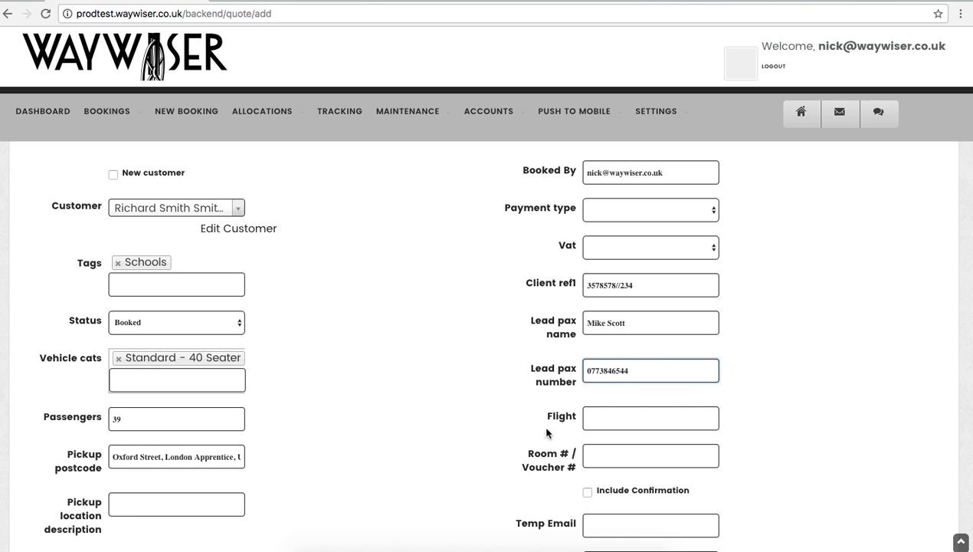
{"action": "left_click", "coordinate": [468, 412]}
{"action": "scroll", "coordinate": [468, 412], "scroll_direction": "down", "scroll_amount": 3}
{"action": "scroll", "coordinate": [469, 416], "scroll_direction": "down", "scroll_amount": 5}
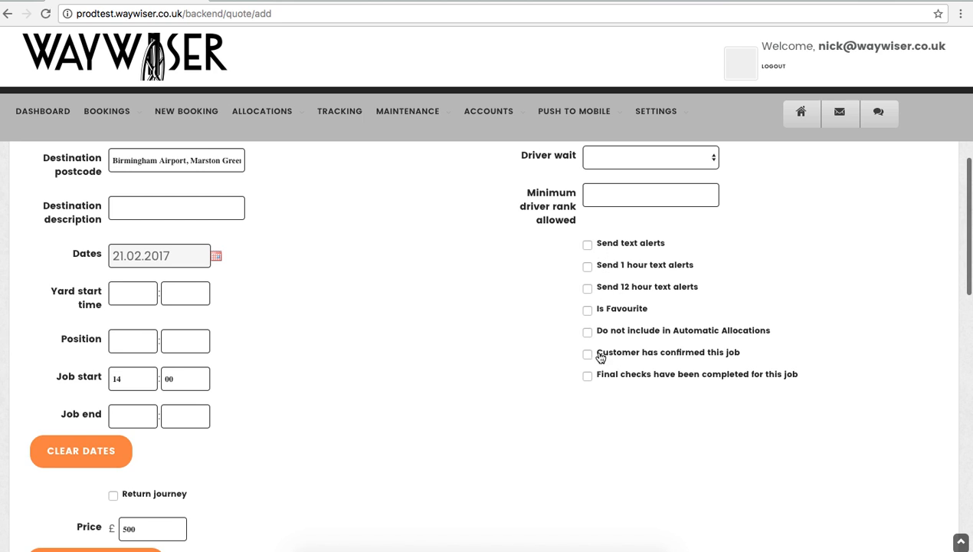
Submit the completed Add Booking form with SAVE
{"action": "scroll", "coordinate": [499, 387], "scroll_direction": "down", "scroll_amount": 3}
{"action": "scroll", "coordinate": [499, 387], "scroll_direction": "down", "scroll_amount": 4}
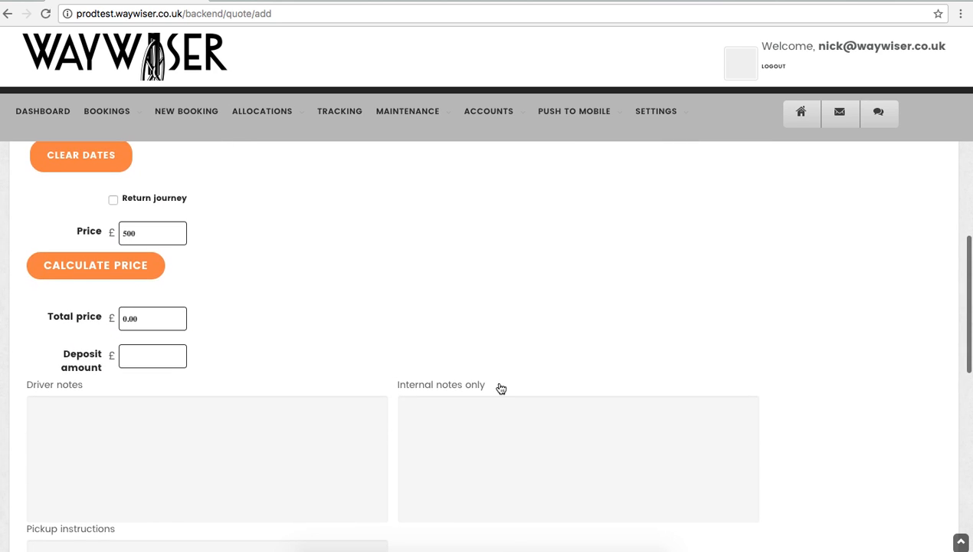
{"action": "left_click", "coordinate": [184, 272]}
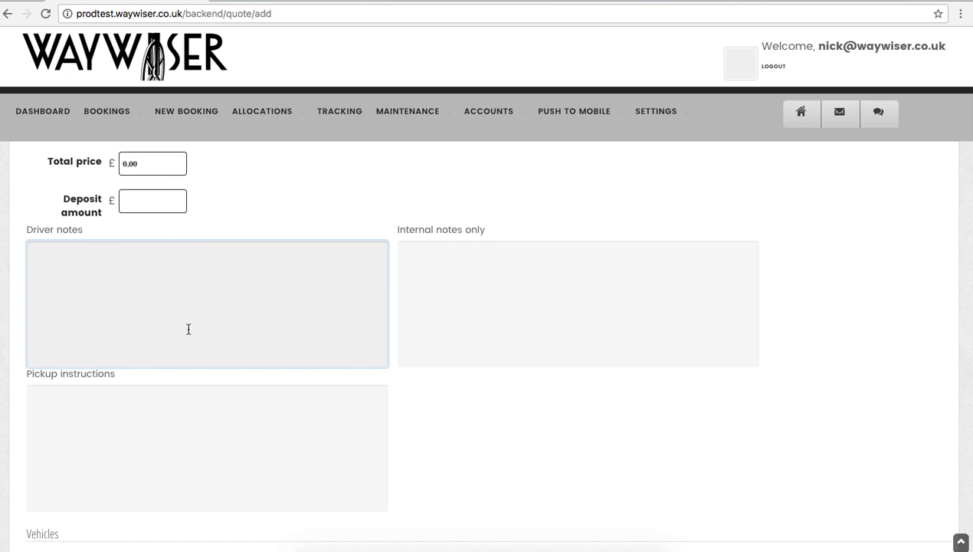
{"action": "scroll", "coordinate": [189, 329], "scroll_direction": "down", "scroll_amount": 10}
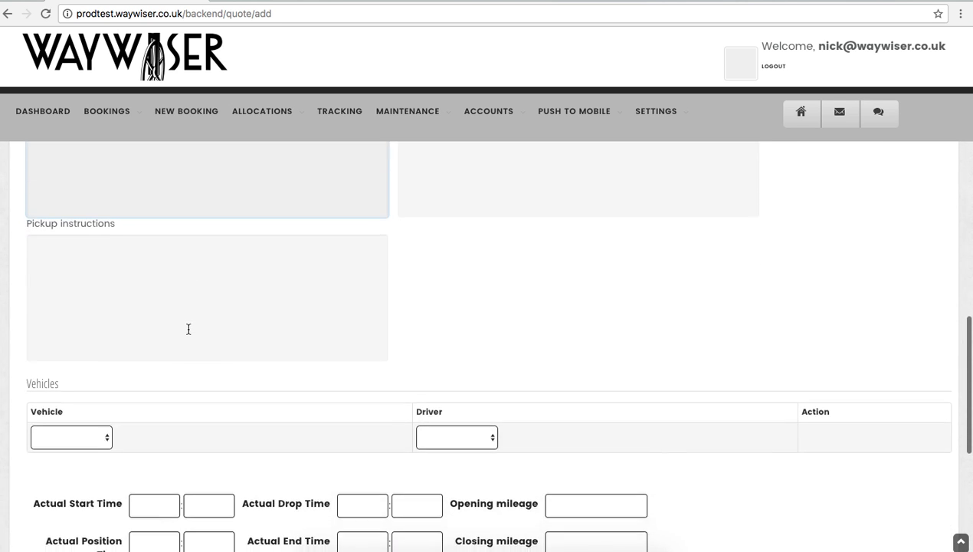
{"action": "scroll", "coordinate": [188, 332], "scroll_direction": "down", "scroll_amount": 3}
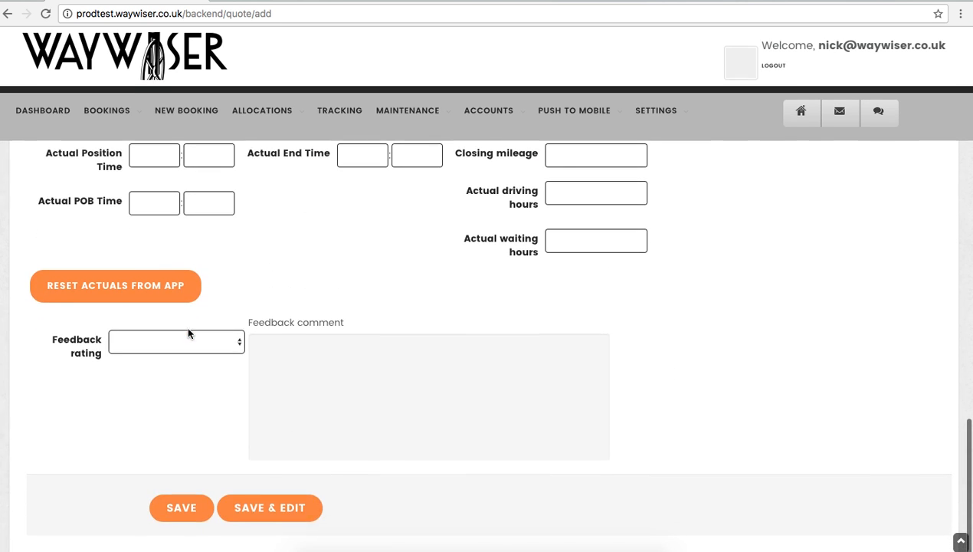
{"action": "left_click", "coordinate": [177, 510]}
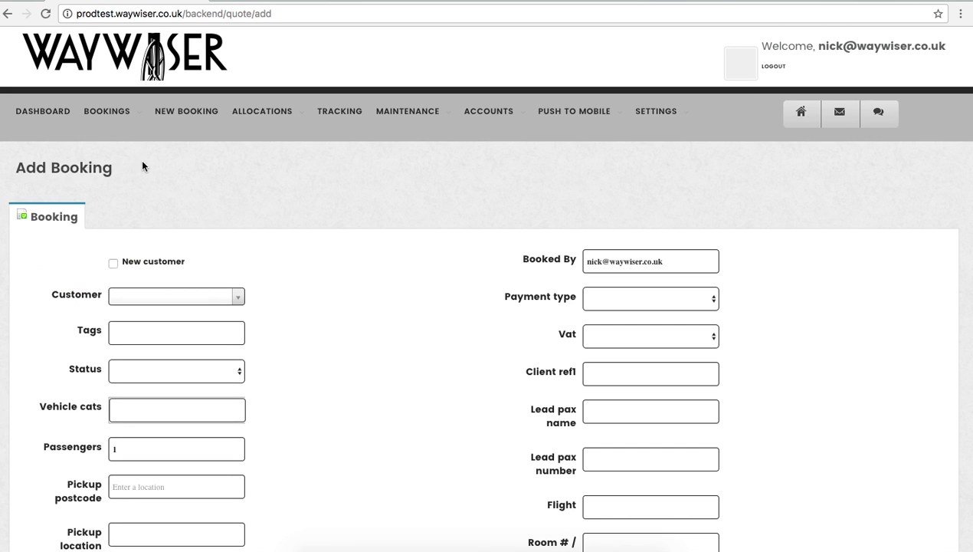
Open the Bookings list from the BOOKINGS menu and view the new two-leg booking
{"action": "mouse_move", "coordinate": [107, 111]}
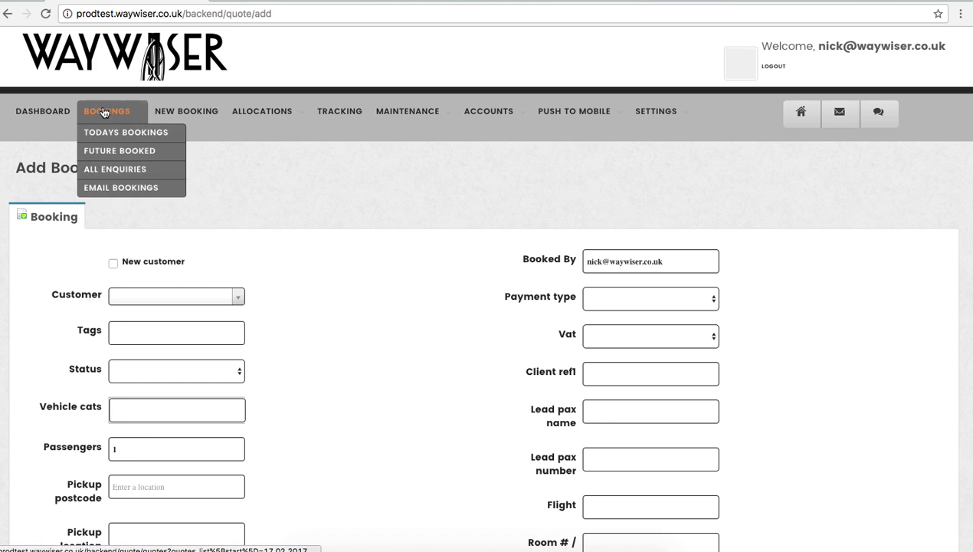
{"action": "left_click", "coordinate": [110, 170]}
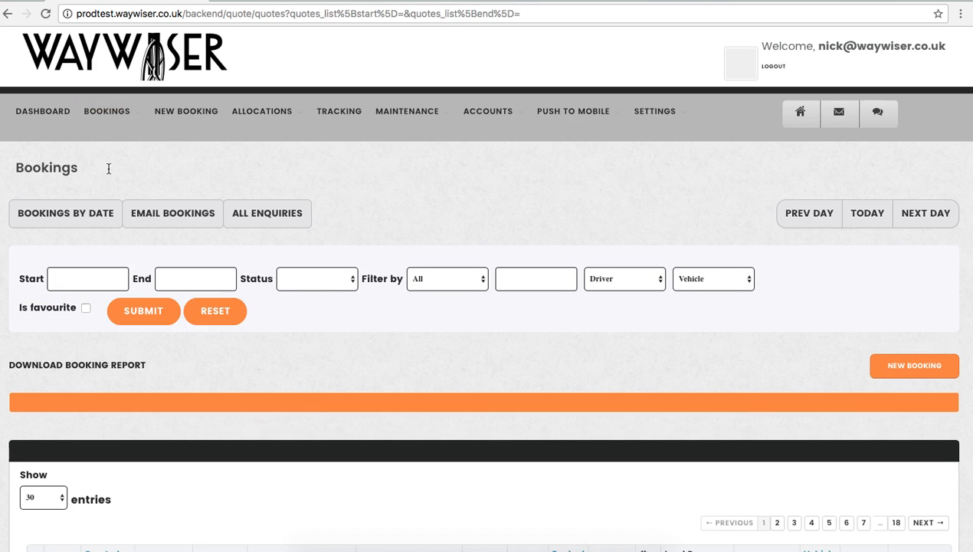
{"action": "scroll", "coordinate": [197, 307], "scroll_direction": "down", "scroll_amount": 4}
{"action": "scroll", "coordinate": [198, 306], "scroll_direction": "down", "scroll_amount": 1}
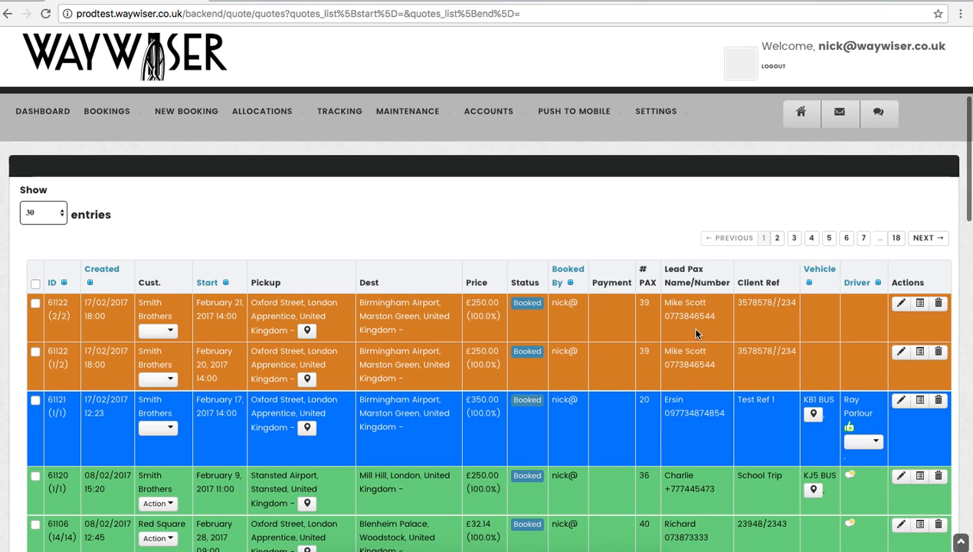
Open the 21 February leg of the booking for editing
{"action": "left_click", "coordinate": [901, 305]}
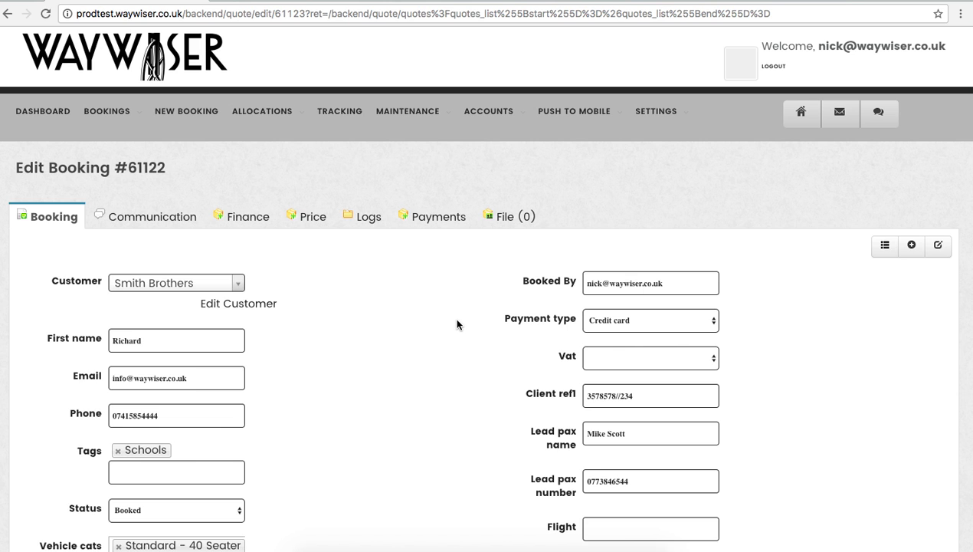
{"action": "scroll", "coordinate": [456, 325], "scroll_direction": "down", "scroll_amount": 10}
{"action": "scroll", "coordinate": [456, 324], "scroll_direction": "down", "scroll_amount": 15}
{"action": "scroll", "coordinate": [456, 324], "scroll_direction": "down", "scroll_amount": 13}
{"action": "scroll", "coordinate": [458, 326], "scroll_direction": "down", "scroll_amount": 4}
{"action": "scroll", "coordinate": [458, 326], "scroll_direction": "up", "scroll_amount": 14}
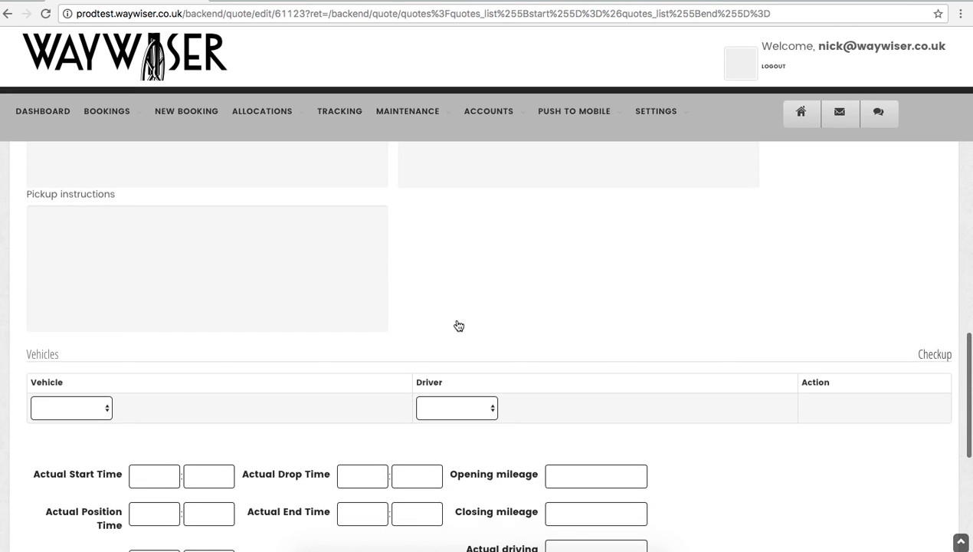
{"action": "scroll", "coordinate": [458, 325], "scroll_direction": "down", "scroll_amount": 1}
Assign vehicle QE11 BUS and a driver to the 21 February leg
{"action": "left_click", "coordinate": [102, 364]}
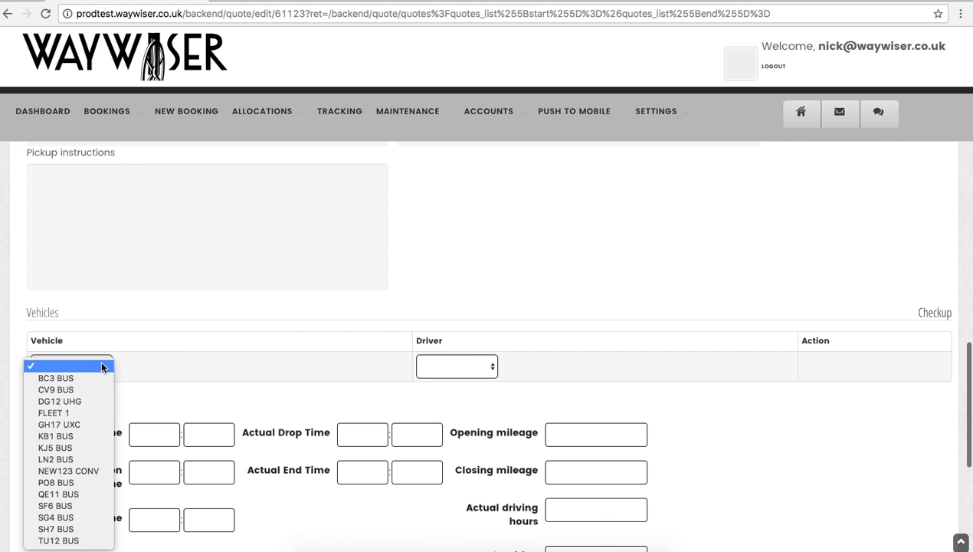
{"action": "left_click", "coordinate": [65, 494]}
{"action": "left_click", "coordinate": [460, 366]}
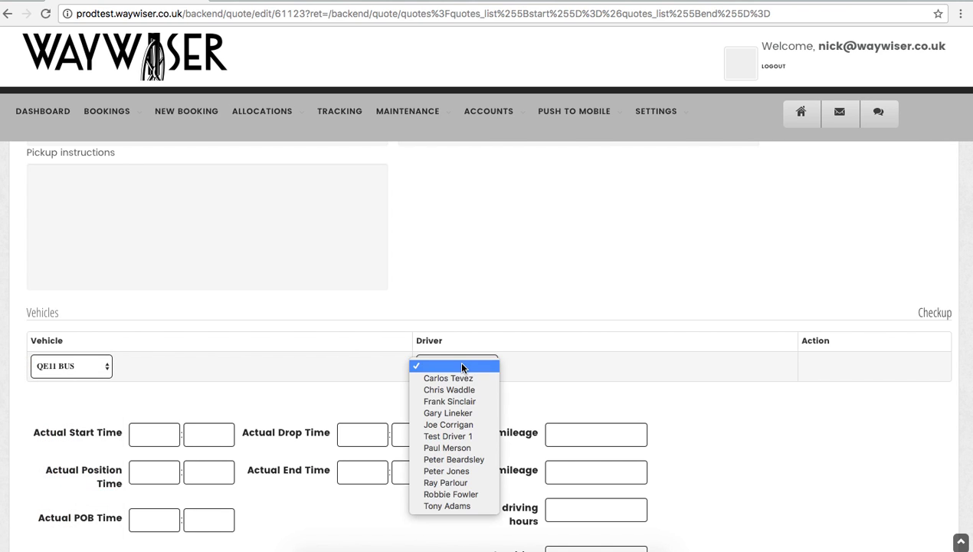
{"action": "left_click", "coordinate": [440, 459]}
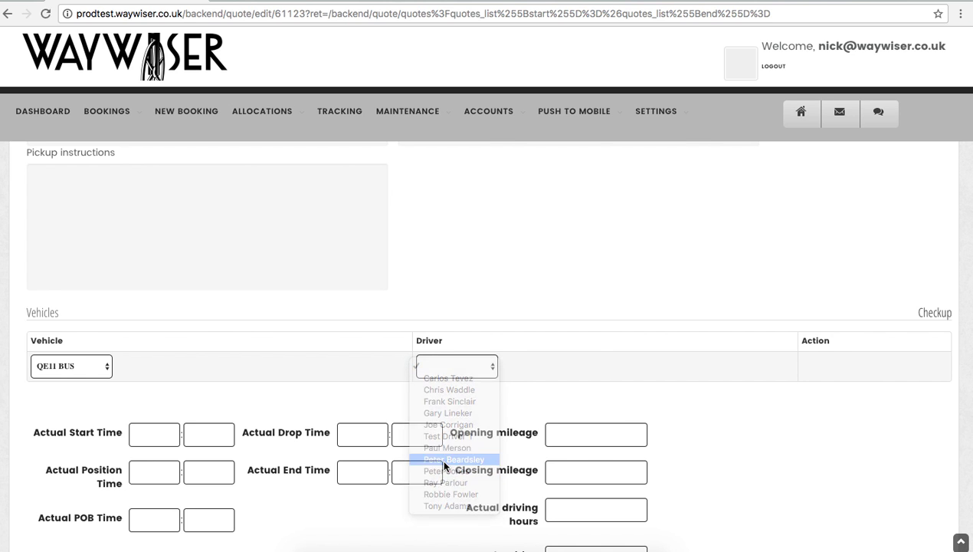
{"action": "scroll", "coordinate": [616, 303], "scroll_direction": "up", "scroll_amount": 15}
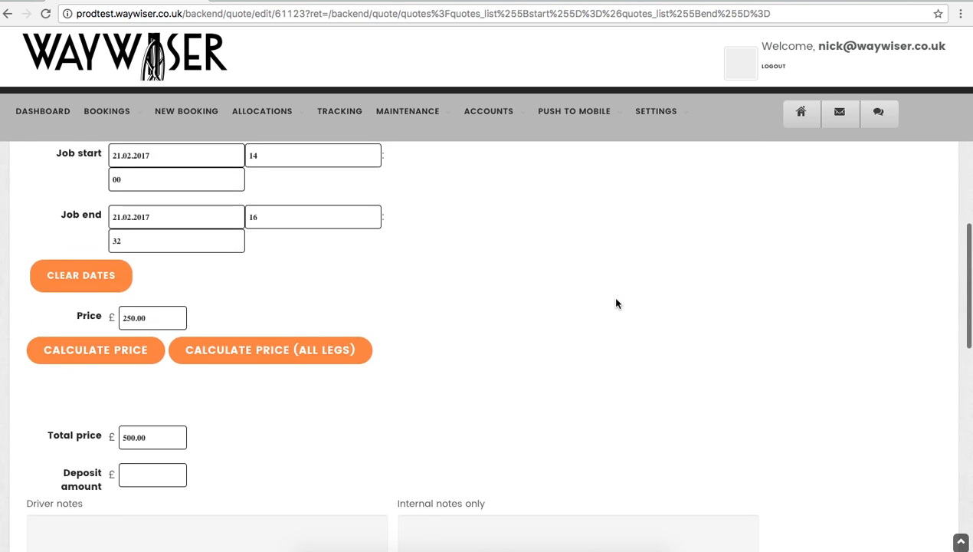
{"action": "scroll", "coordinate": [616, 303], "scroll_direction": "up", "scroll_amount": 3}
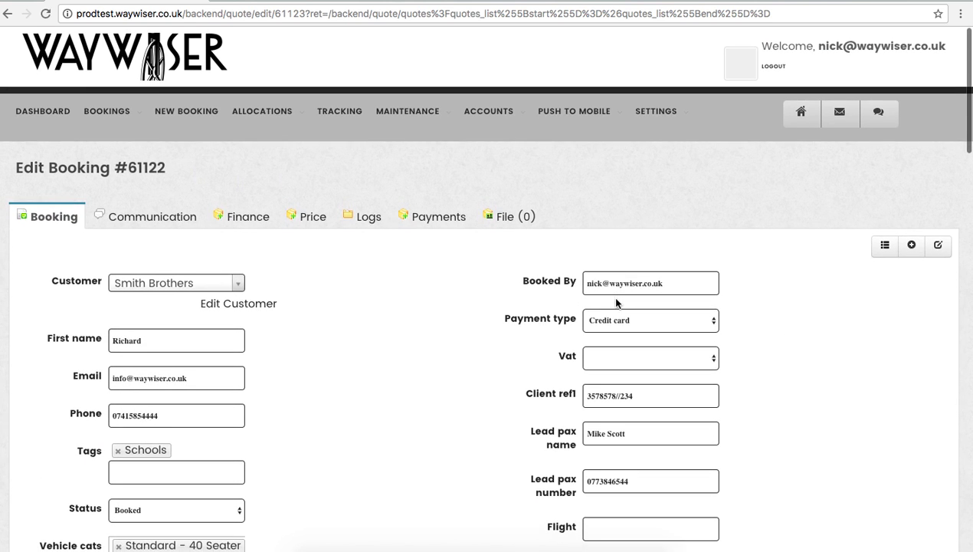
{"action": "scroll", "coordinate": [616, 303], "scroll_direction": "down", "scroll_amount": 5}
{"action": "scroll", "coordinate": [616, 303], "scroll_direction": "up", "scroll_amount": 5}
{"action": "scroll", "coordinate": [617, 302], "scroll_direction": "down", "scroll_amount": 20}
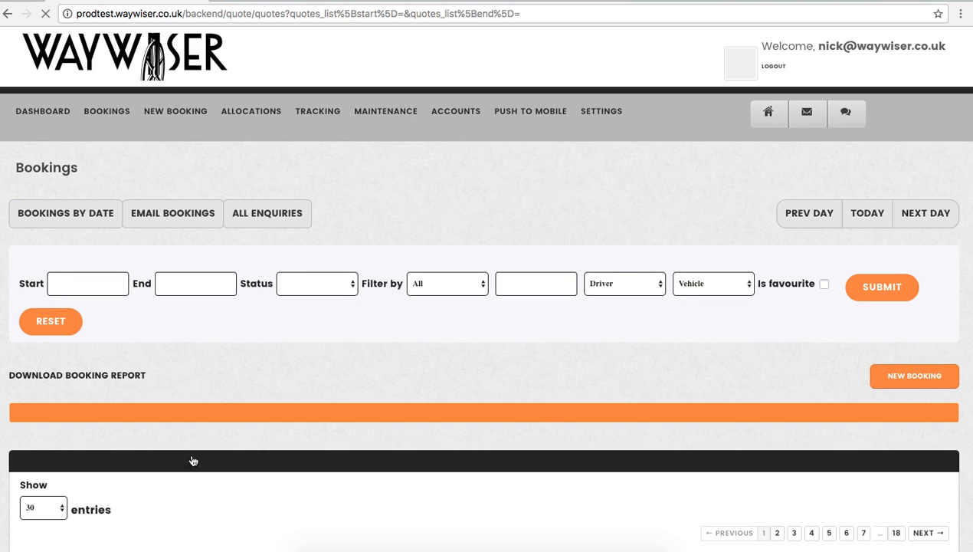
Send the driver a notification for the 21 February leg and email the driver details
{"action": "scroll", "coordinate": [424, 411], "scroll_direction": "down", "scroll_amount": 5}
{"action": "scroll", "coordinate": [422, 411], "scroll_direction": "up", "scroll_amount": 3}
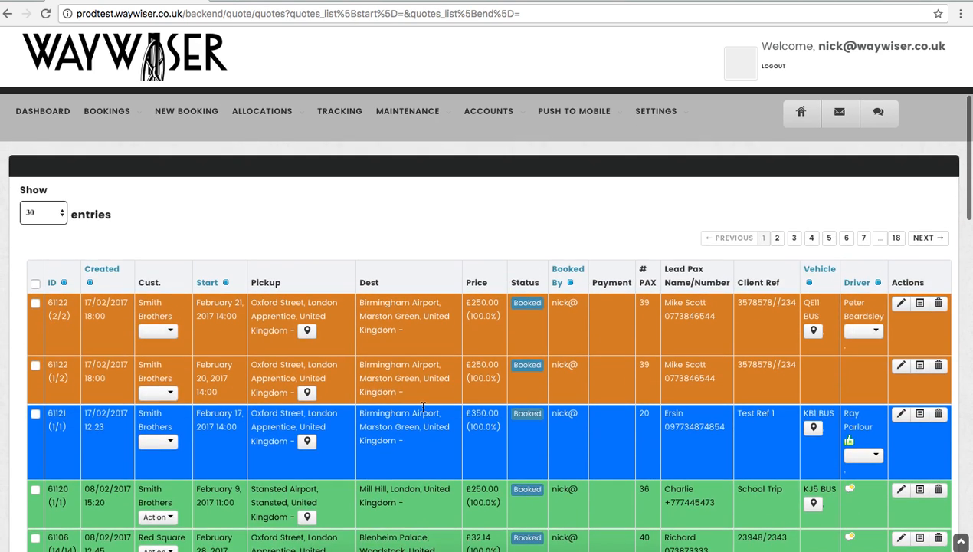
{"action": "left_click", "coordinate": [866, 330]}
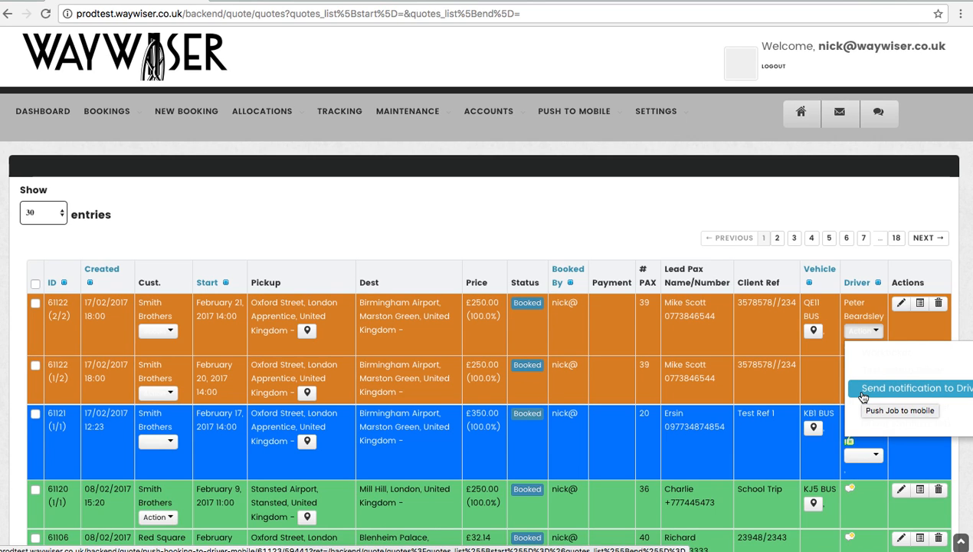
{"action": "left_click", "coordinate": [863, 396]}
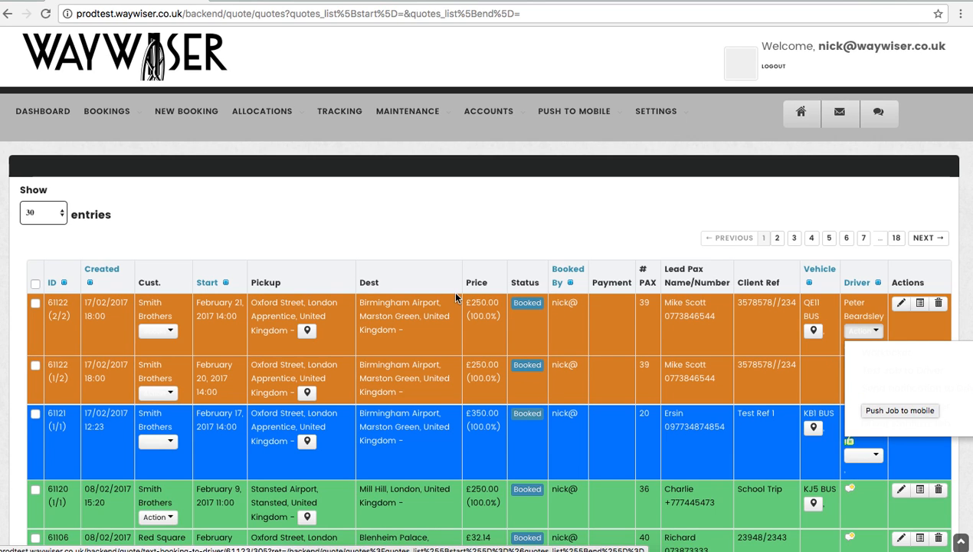
{"action": "left_click", "coordinate": [167, 330]}
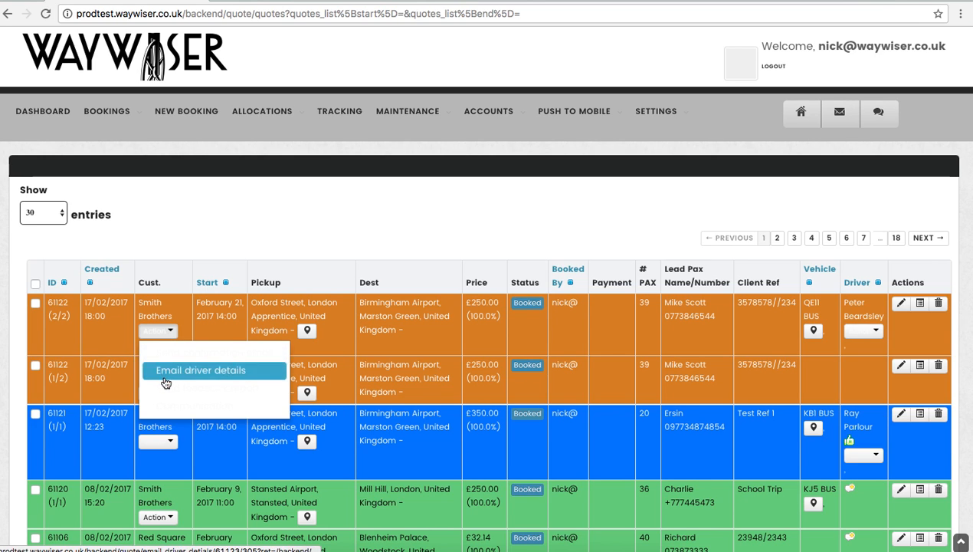
{"action": "left_click", "coordinate": [163, 387]}
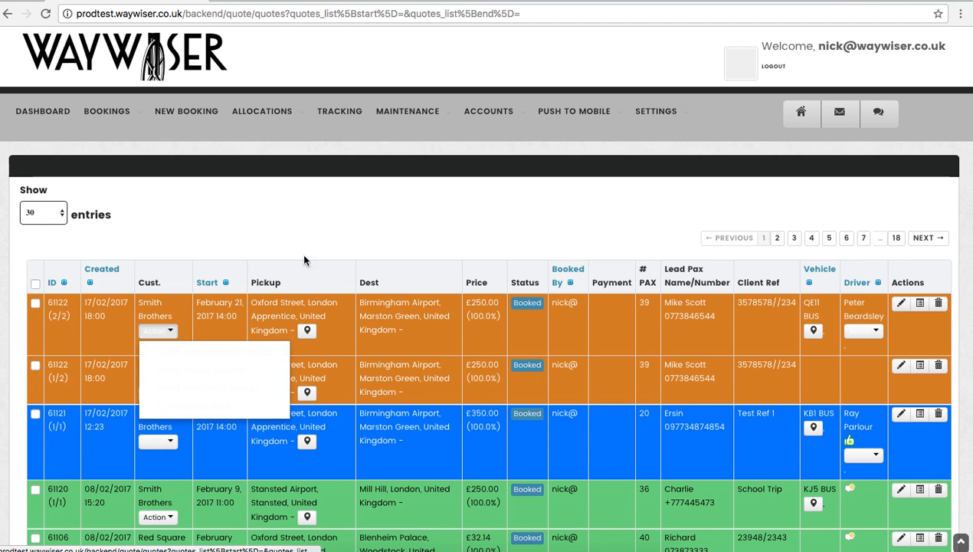